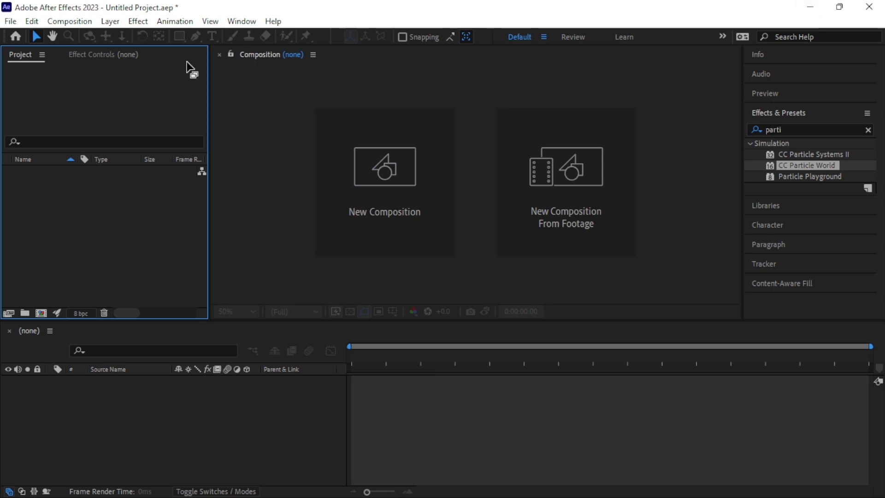
# Step: Create Comp 1 with the default 1920×1080, 29.97 fps, 30-second settings
pyautogui.click(389, 183)
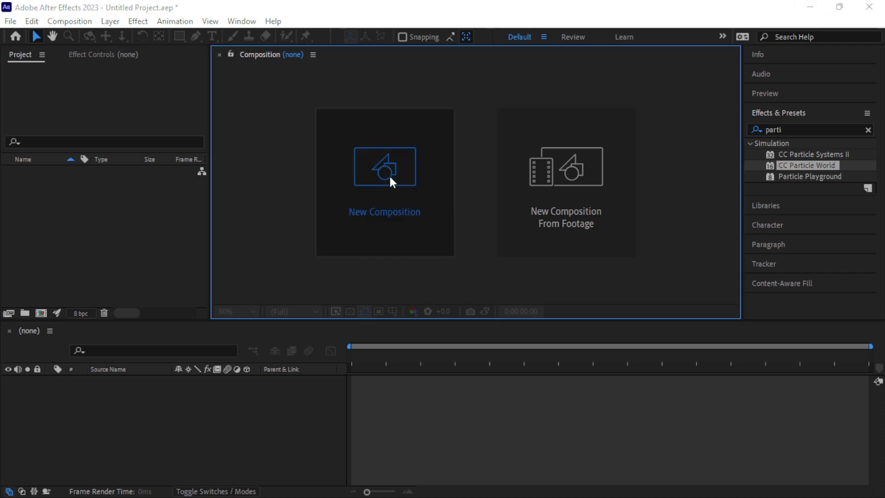
pyautogui.click(542, 407)
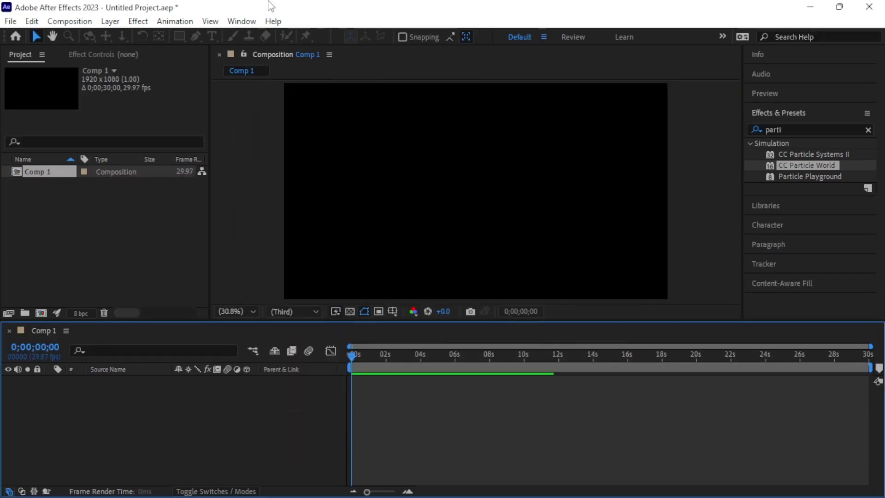
pyautogui.click(111, 22)
# Step: Add a full-frame 1920×1080 solid, Dark Gray Solid 1, via Layer > New > Solid
pyautogui.moveTo(131, 36)
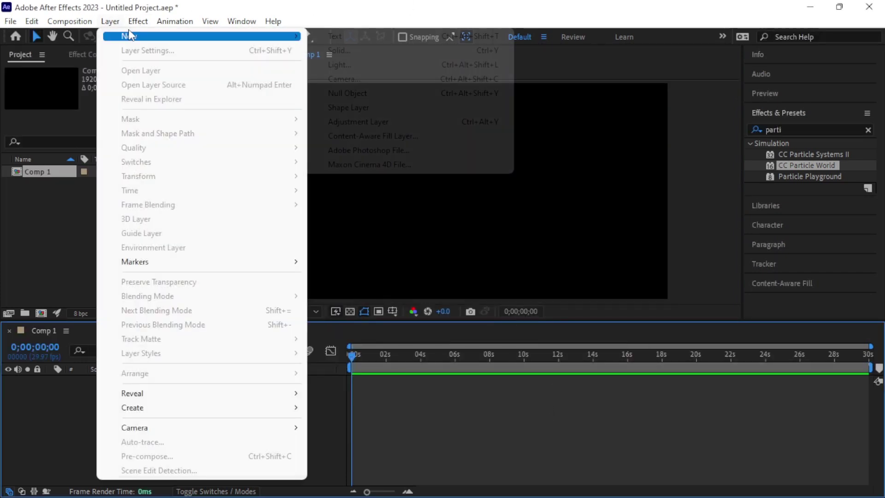
pyautogui.click(350, 50)
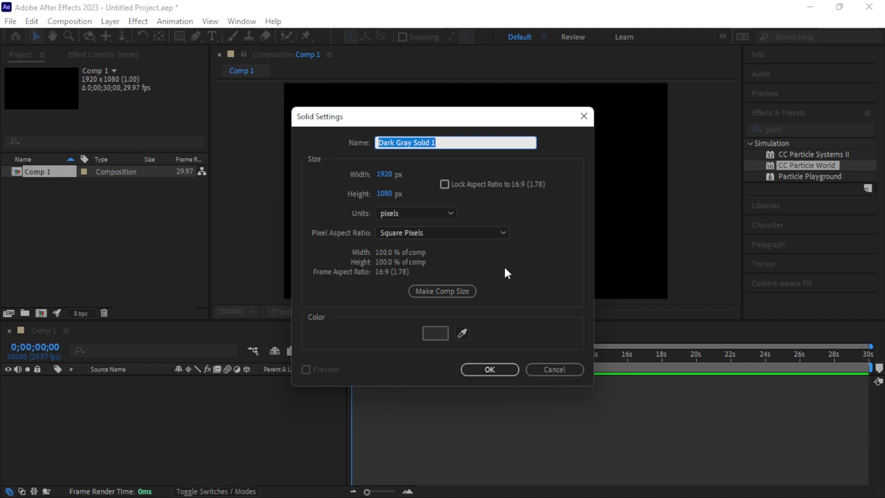
pyautogui.click(493, 364)
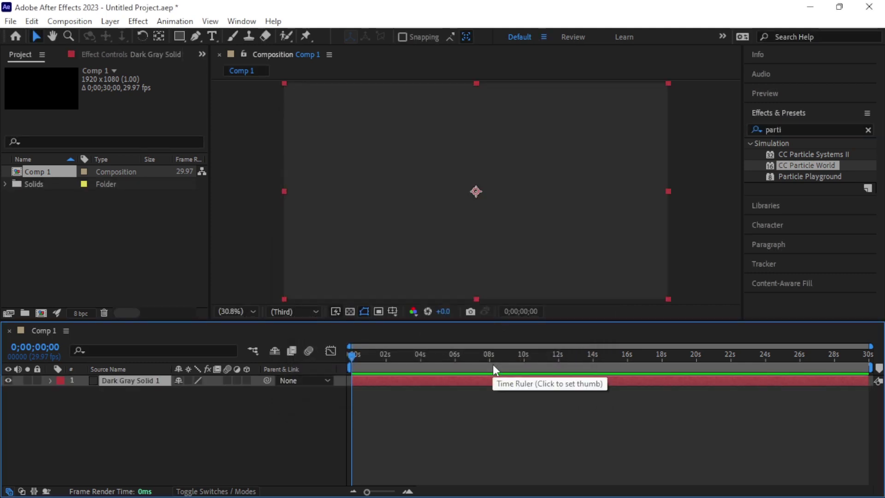
# Step: Search Effects & Presets for 'parti' and apply CC Particle World to Dark Gray Solid 1
pyautogui.doubleClick(803, 130)
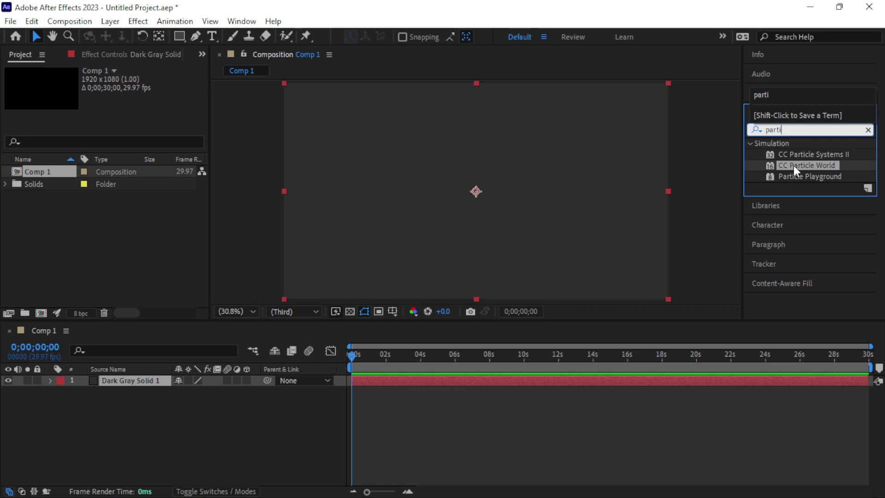
pyautogui.moveTo(793, 165)
pyautogui.mouseDown()
pyautogui.moveTo(437, 305)
pyautogui.moveTo(145, 380)
pyautogui.mouseUp()
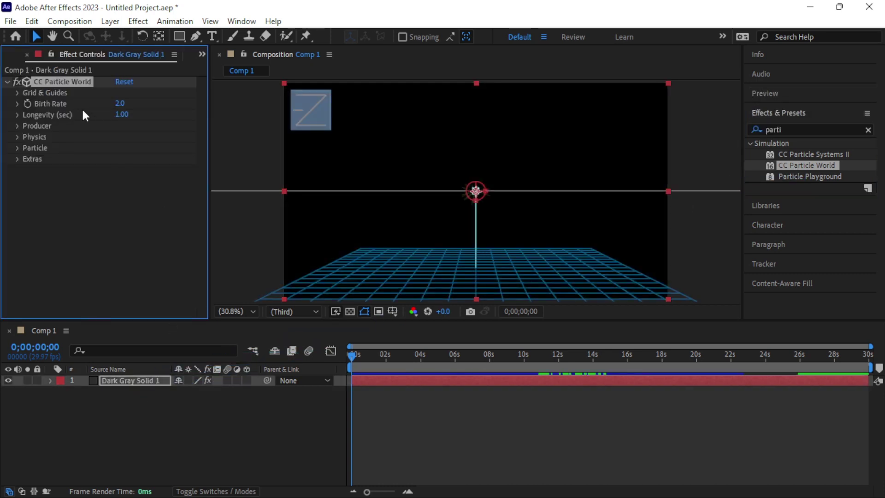
pyautogui.press('space')
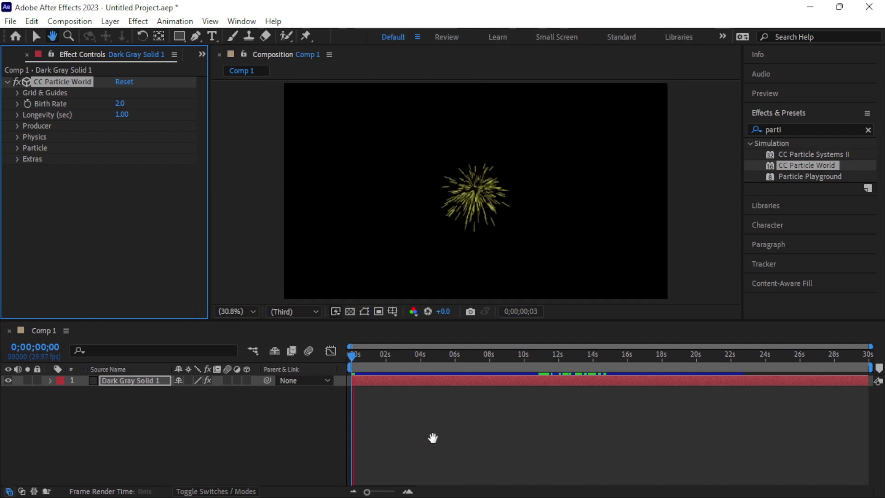
pyautogui.press('space')
pyautogui.press('space')
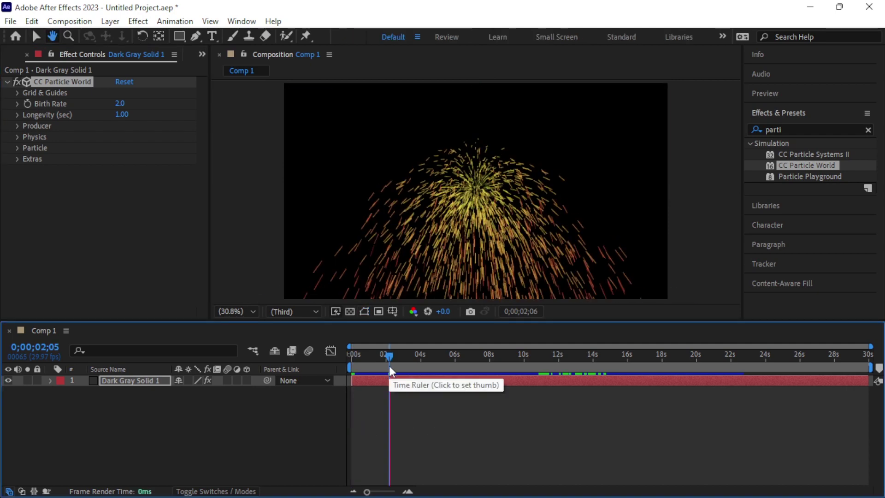
pyautogui.press('space')
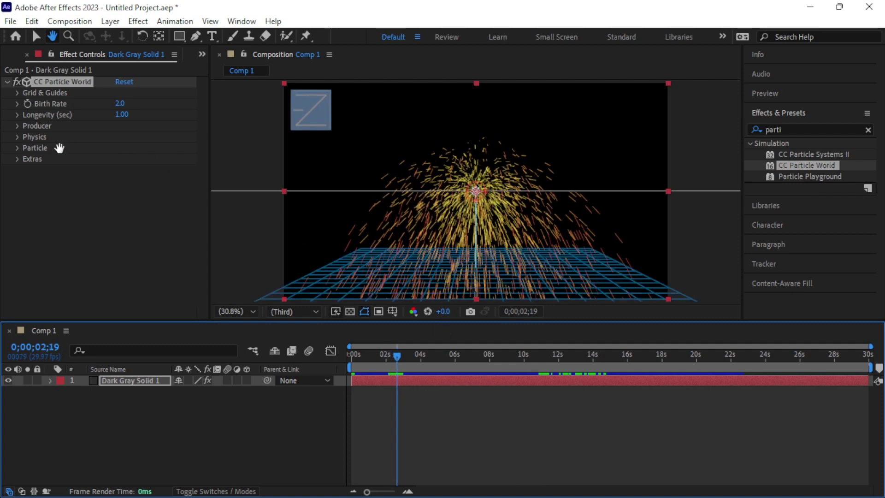
pyautogui.click(14, 148)
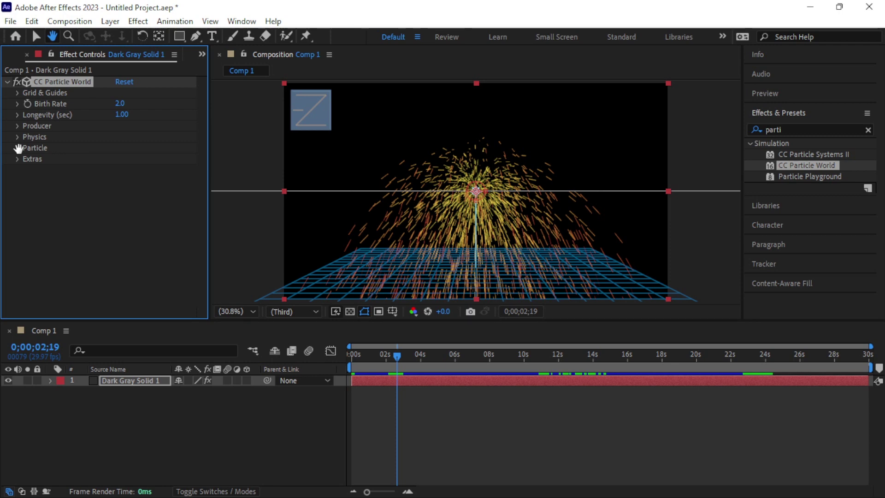
pyautogui.press('super')
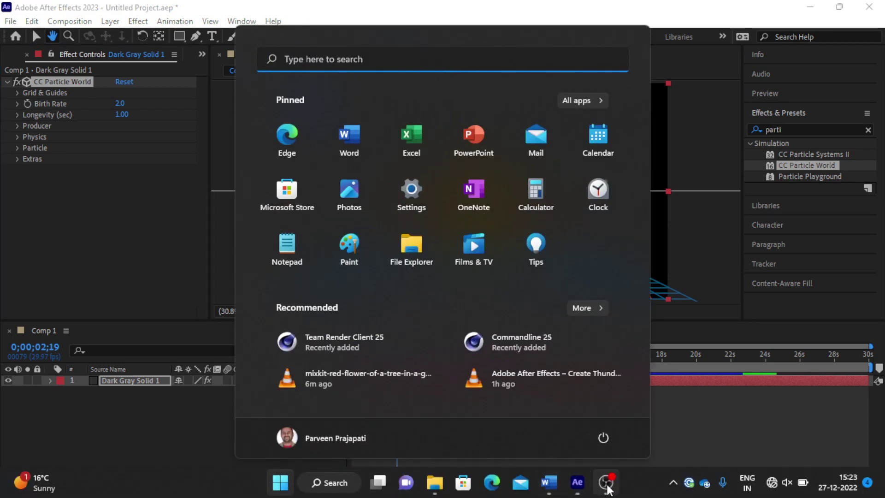
pyautogui.press('super')
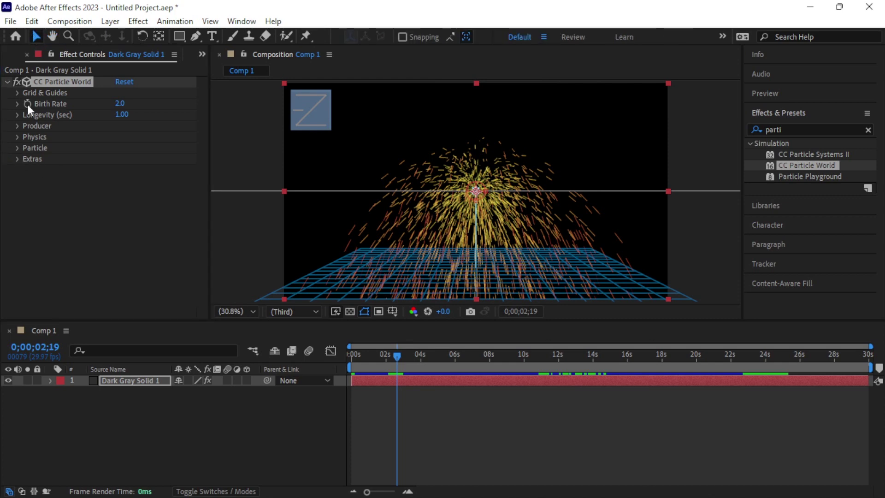
# Step: Set the Particle Type to Faded Sphere
pyautogui.click(17, 147)
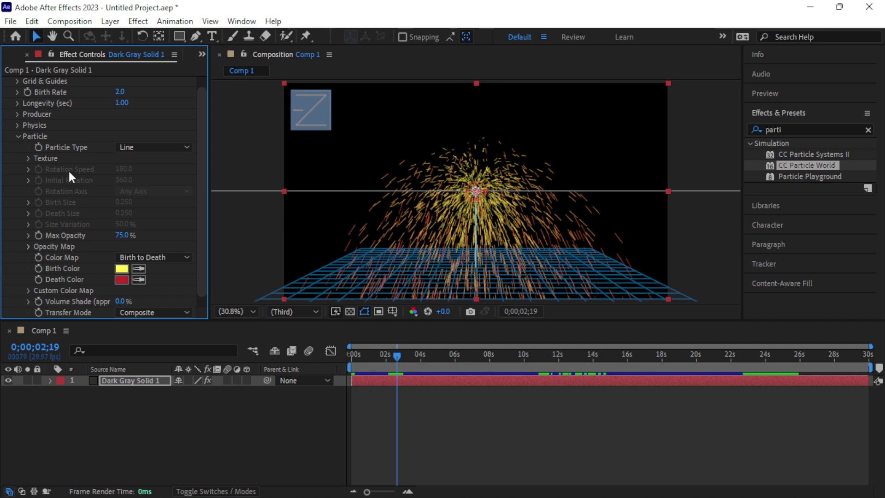
pyautogui.click(138, 150)
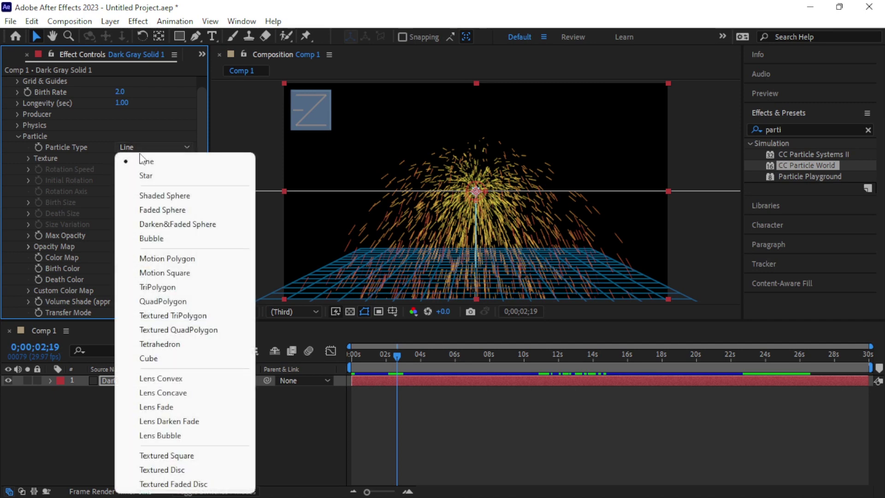
pyautogui.click(170, 212)
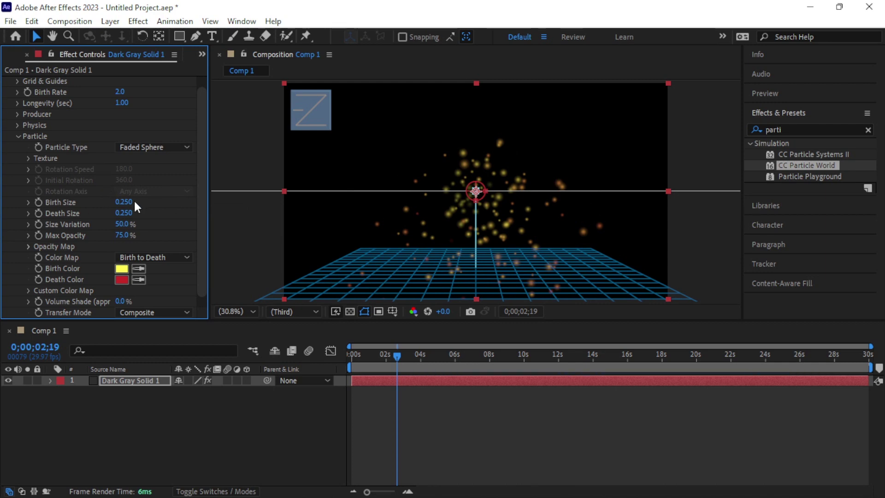
# Step: Set both Birth Size and Death Size to 0.100
pyautogui.click(122, 204)
pyautogui.write('0.')
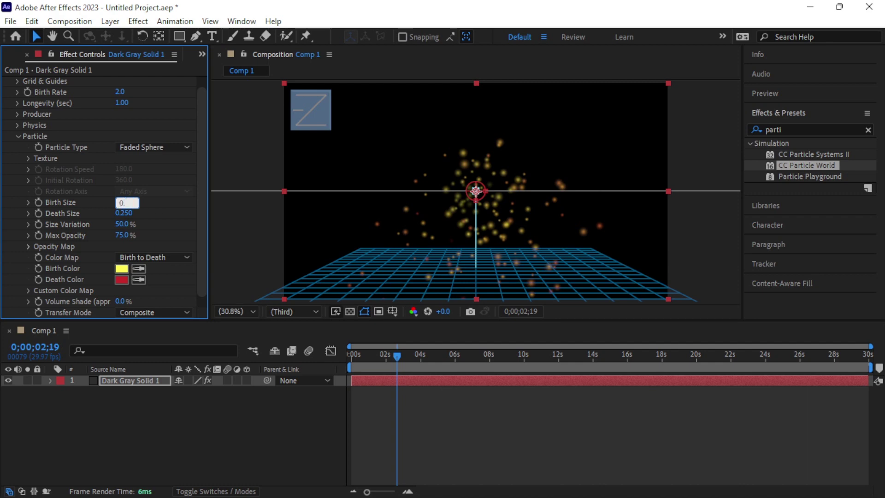
pyautogui.write('100')
pyautogui.press('Return')
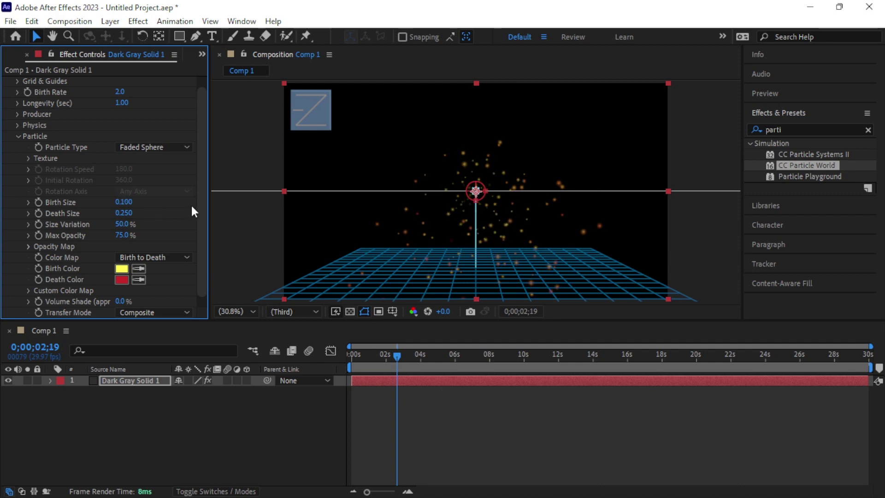
pyautogui.click(127, 213)
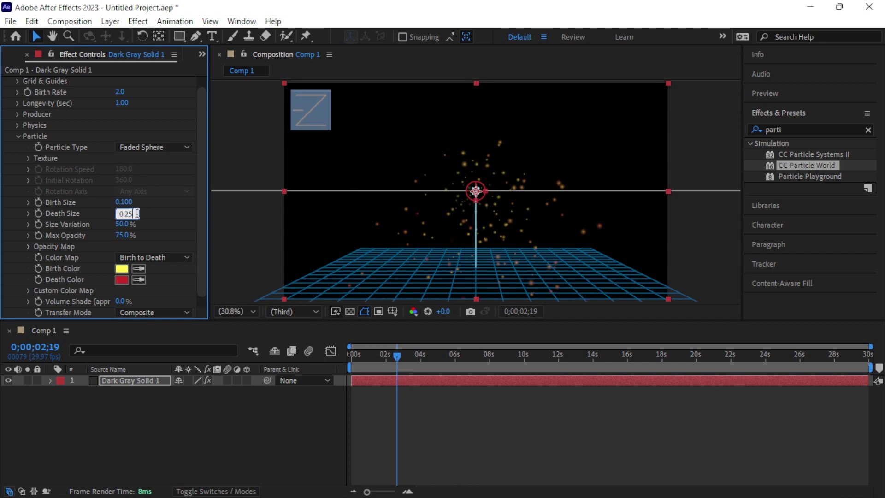
pyautogui.write('0.')
pyautogui.write('100')
pyautogui.press('Return')
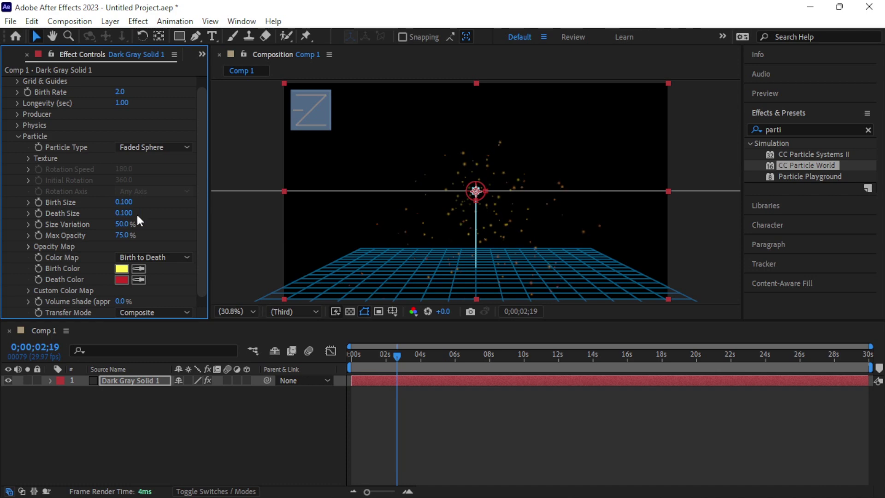
# Step: Set both Birth Color and Death Color to white (FFFFFF)
pyautogui.click(124, 268)
pyautogui.moveTo(397, 176); pyautogui.dragTo(240, 159)
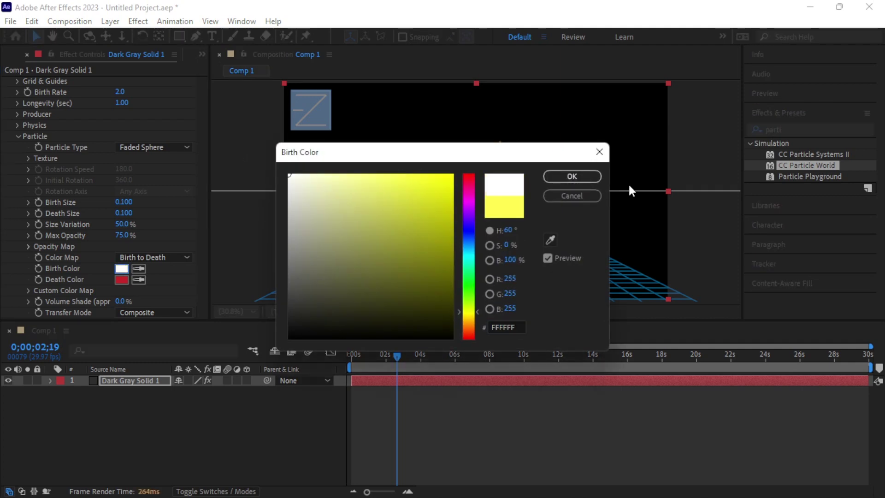
pyautogui.click(571, 176)
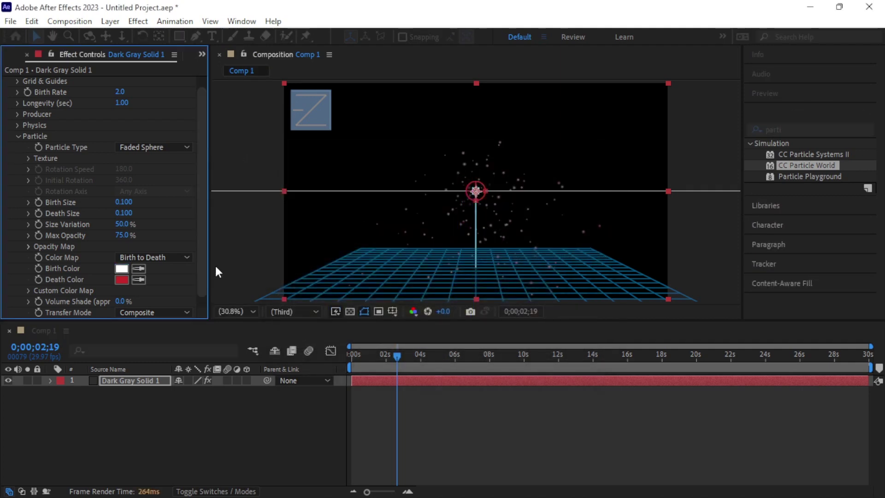
pyautogui.click(123, 277)
pyautogui.moveTo(418, 206); pyautogui.dragTo(286, 172)
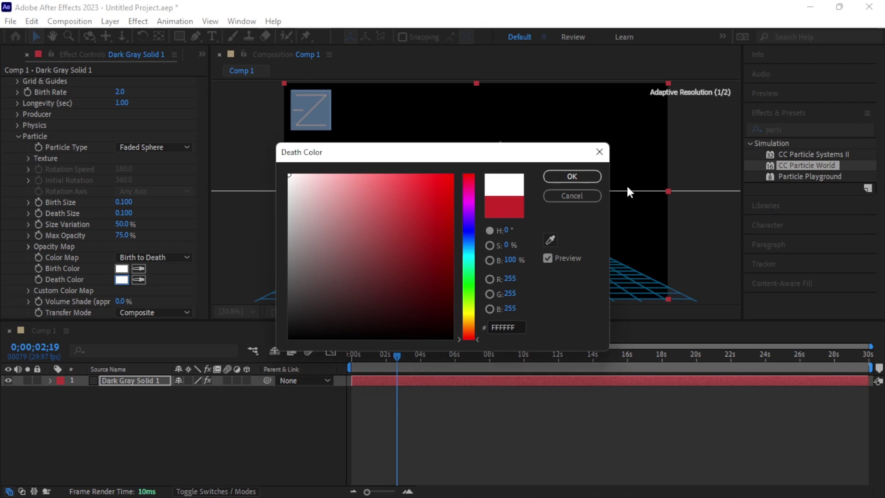
pyautogui.click(583, 177)
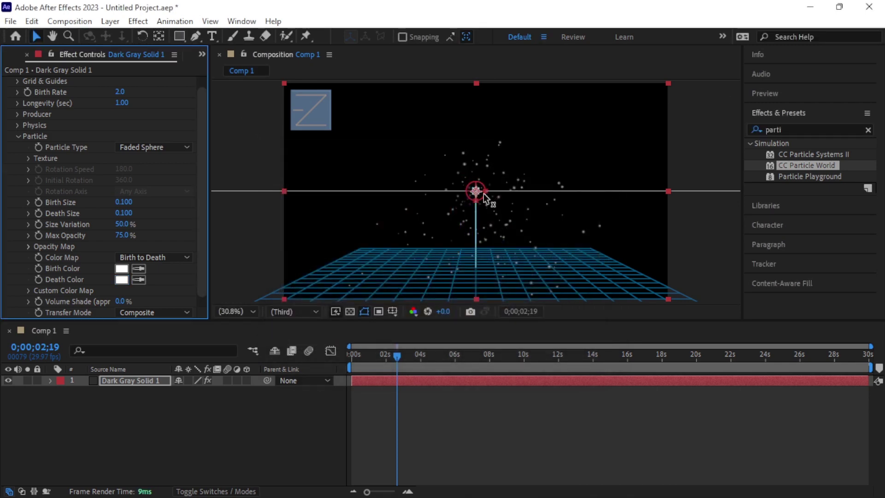
# Step: Preview the white particle animation, then stop it
pyautogui.press('space')
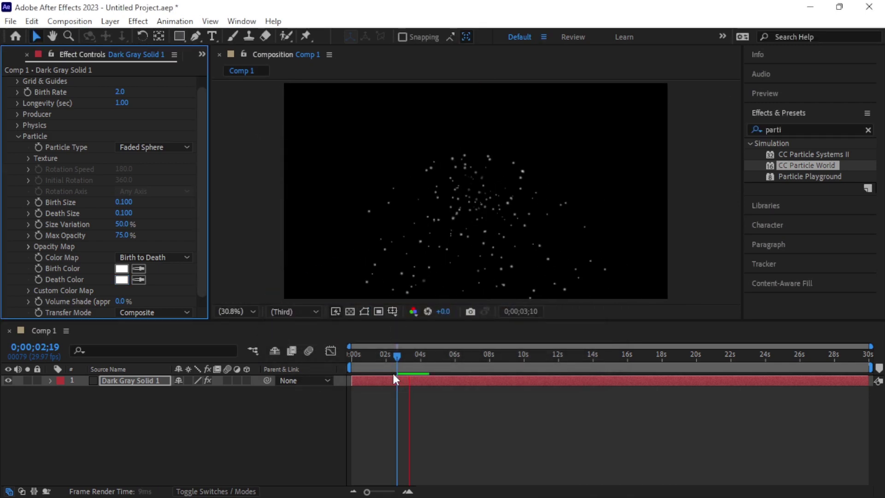
pyautogui.press('space')
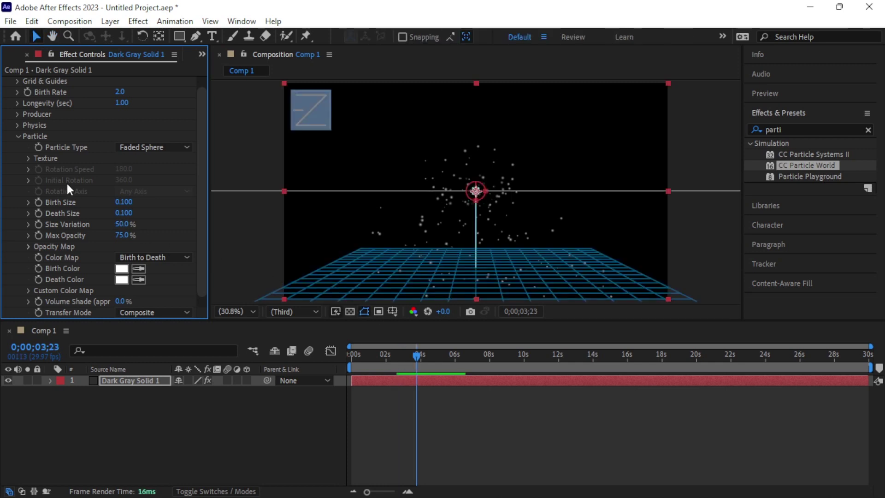
pyautogui.scroll(1, 68, 183)
# Step: Set the Physics animation type to Jet Sideways
pyautogui.click(18, 147)
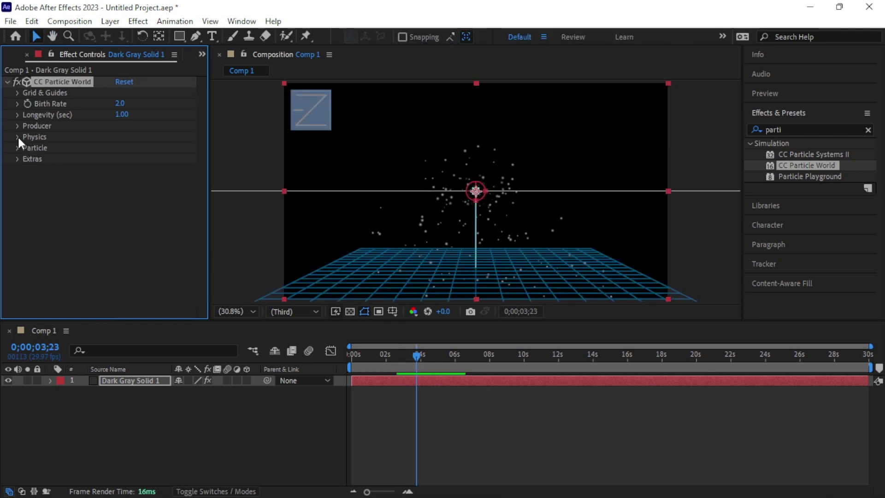
pyautogui.click(18, 137)
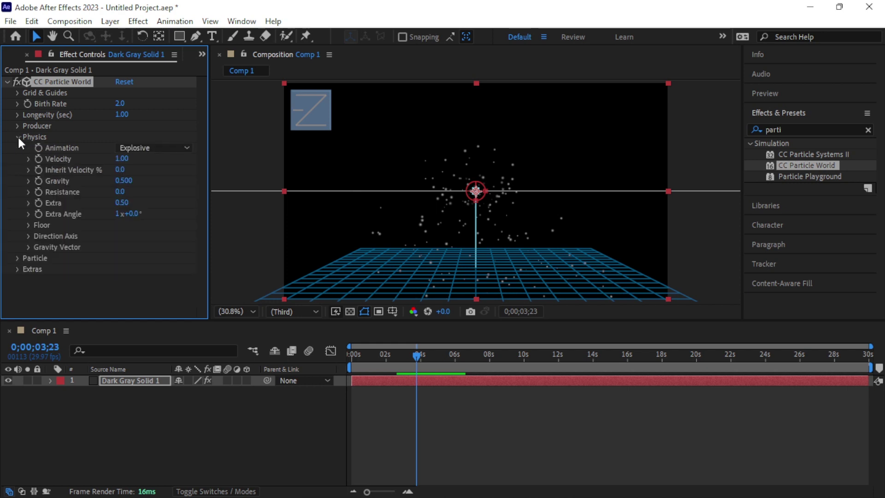
pyautogui.click(139, 148)
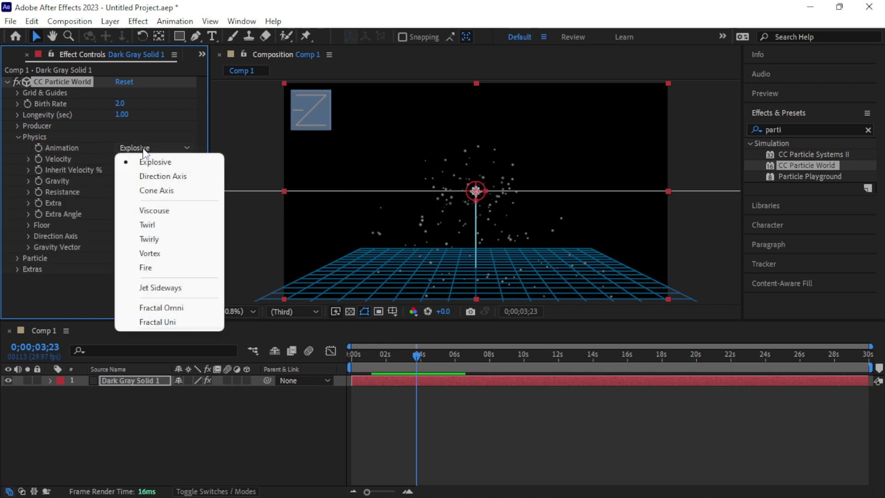
pyautogui.click(173, 287)
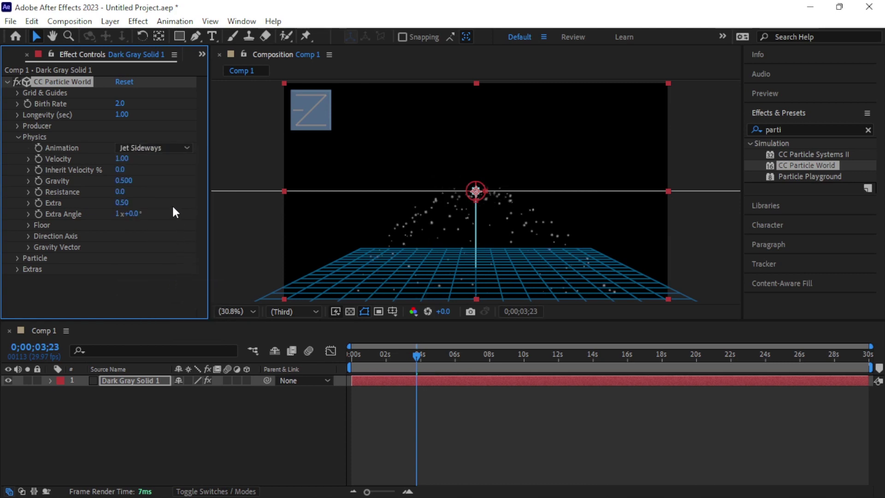
# Step: Set Velocity to 0.10 and Gravity to 0.020, then preview the slow fall
pyautogui.click(121, 159)
pyautogui.write('0.')
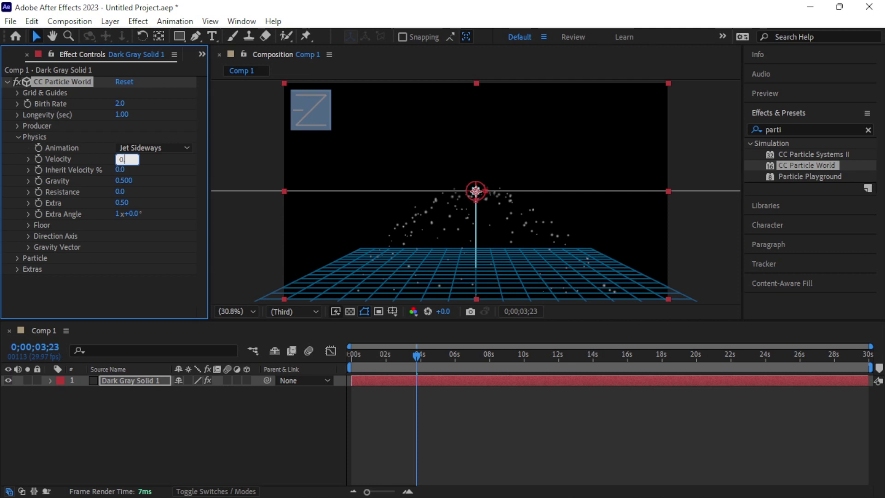
pyautogui.write('10')
pyautogui.press('Return')
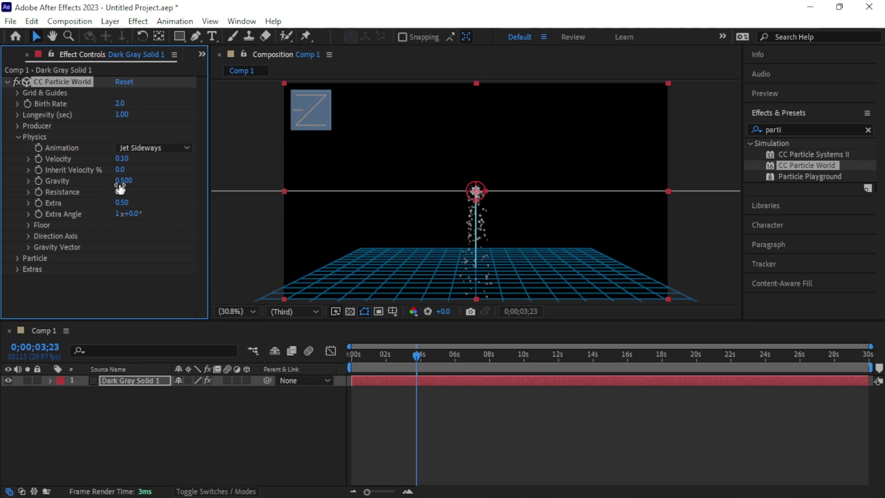
pyautogui.click(123, 181)
pyautogui.write('0.020')
pyautogui.press('Return')
pyautogui.press('space')
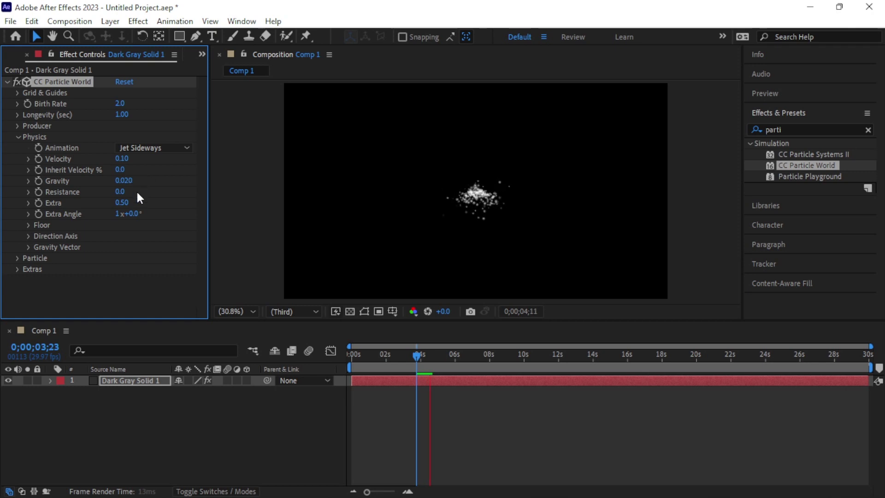
pyautogui.press('space')
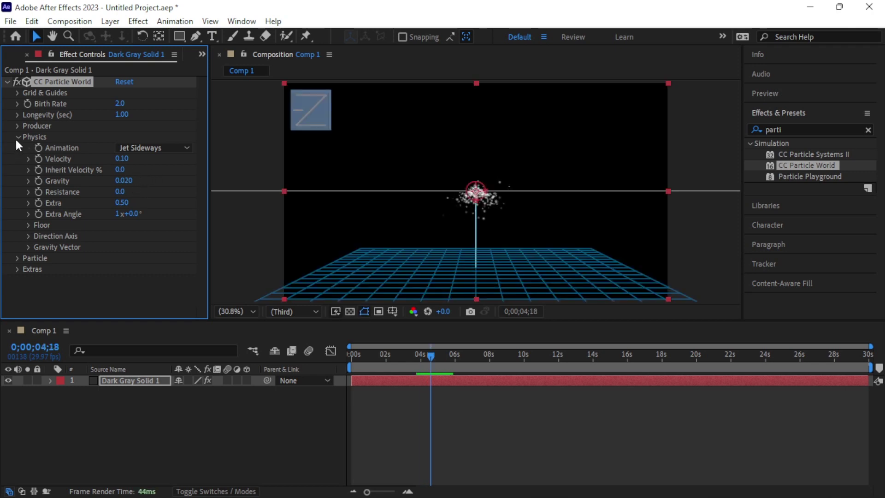
# Step: Set the Producer Position Y to -0.36, placing the emitter at the frame's top edge
pyautogui.click(16, 139)
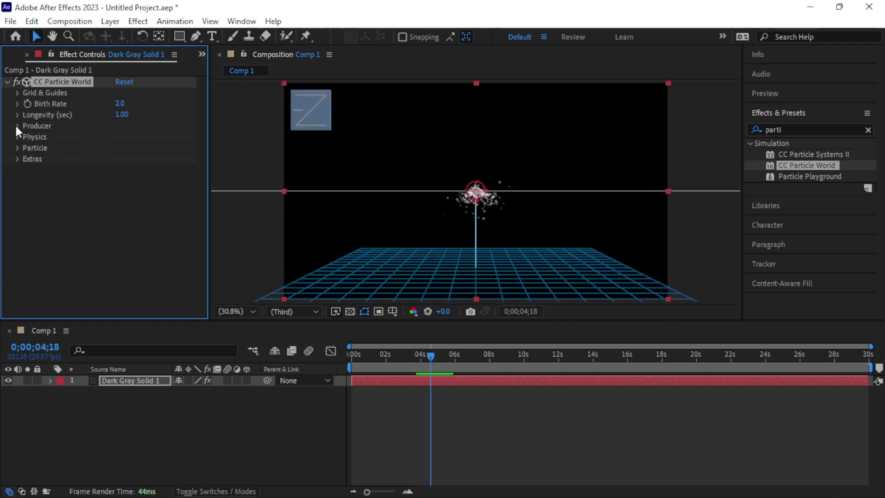
pyautogui.click(17, 126)
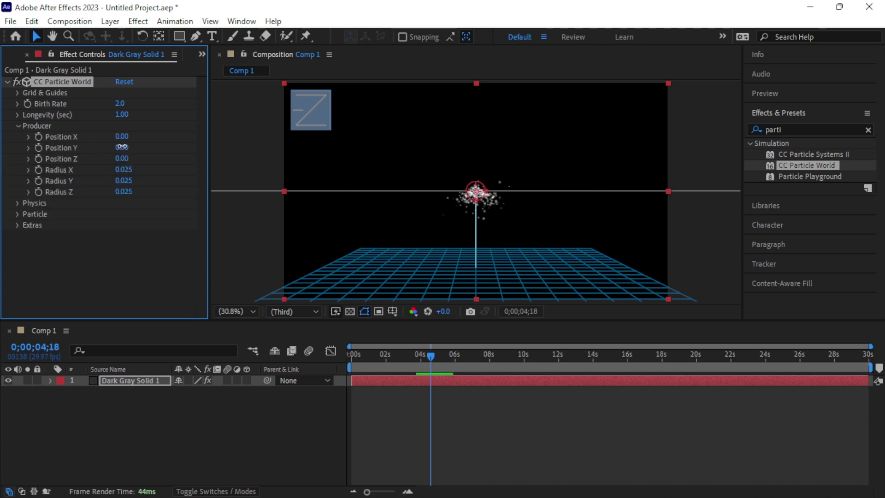
pyautogui.moveTo(122, 147)
pyautogui.mouseDown()
pyautogui.moveTo(138, 146)
pyautogui.moveTo(94, 146)
pyautogui.mouseUp()
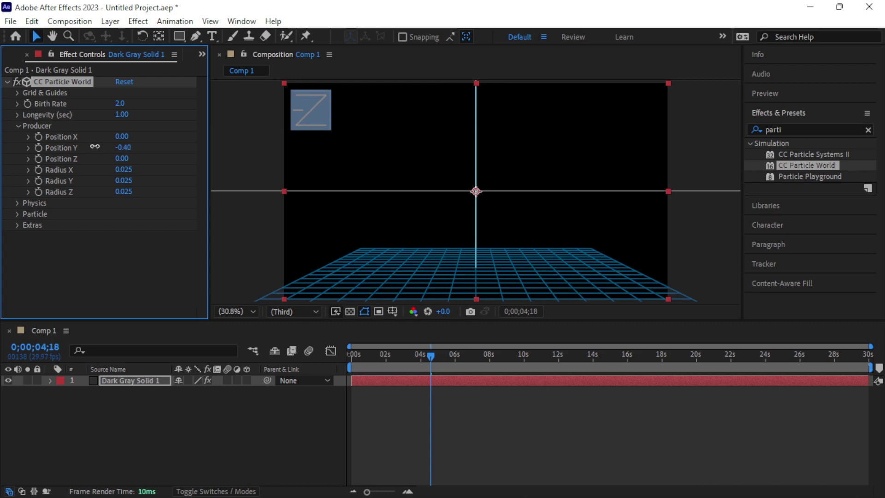
pyautogui.moveTo(94, 146); pyautogui.dragTo(133, 149)
pyautogui.click(135, 148)
pyautogui.click(137, 148)
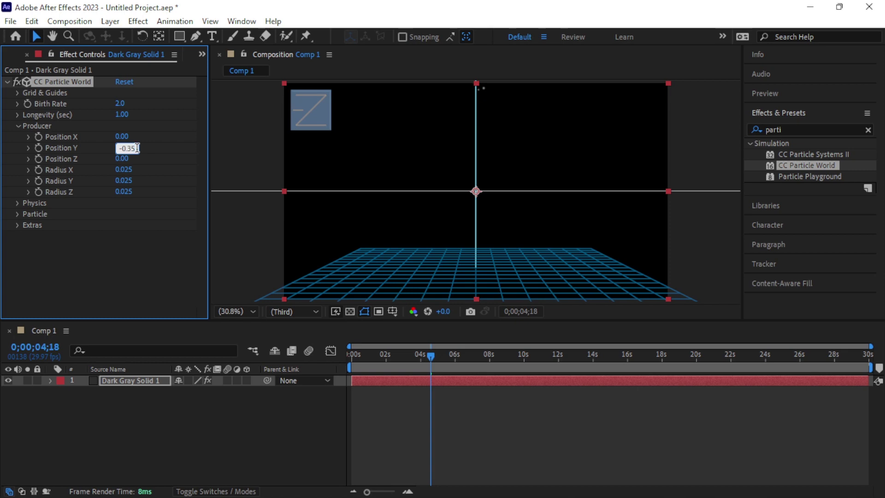
pyautogui.press('BackSpace')
pyautogui.write('6')
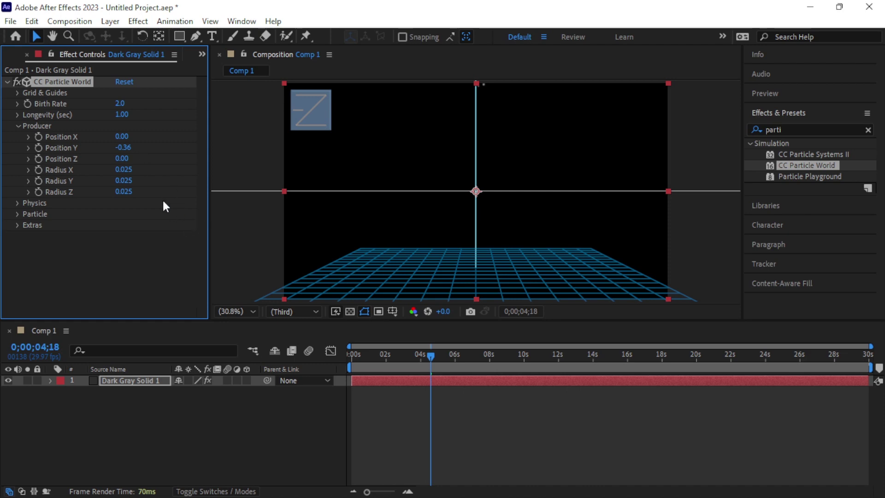
# Step: Set the Producer radii to X 0.655, Y 0.085 and Z 0.665
pyautogui.moveTo(124, 171); pyautogui.dragTo(166, 170)
pyautogui.moveTo(122, 180); pyautogui.dragTo(131, 183)
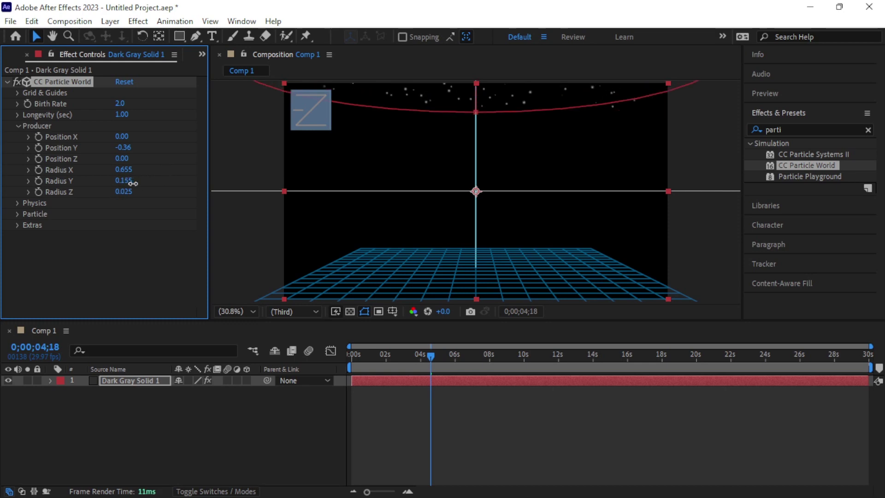
pyautogui.click(129, 181)
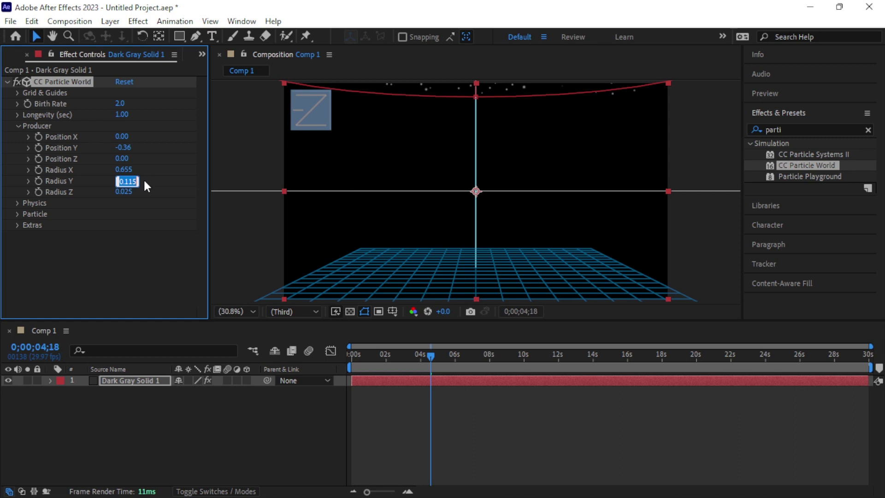
pyautogui.press('BackSpace')
pyautogui.write('85')
pyautogui.press('Return')
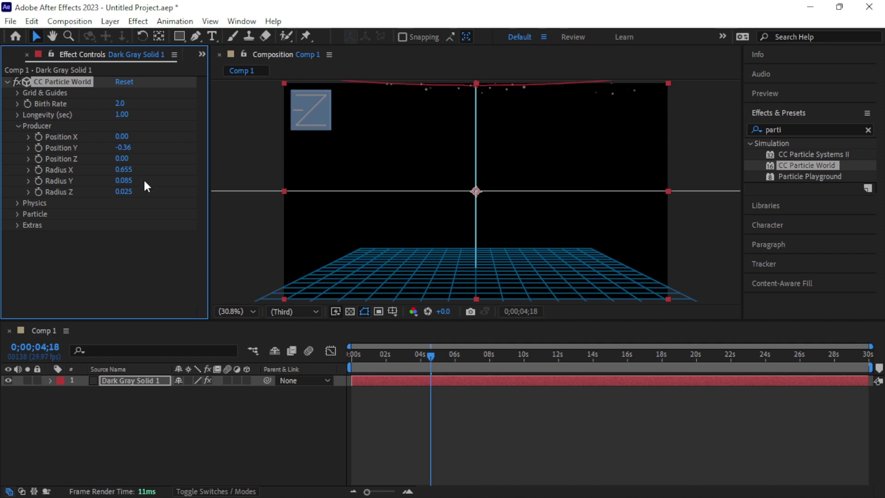
pyautogui.moveTo(118, 191); pyautogui.dragTo(153, 191)
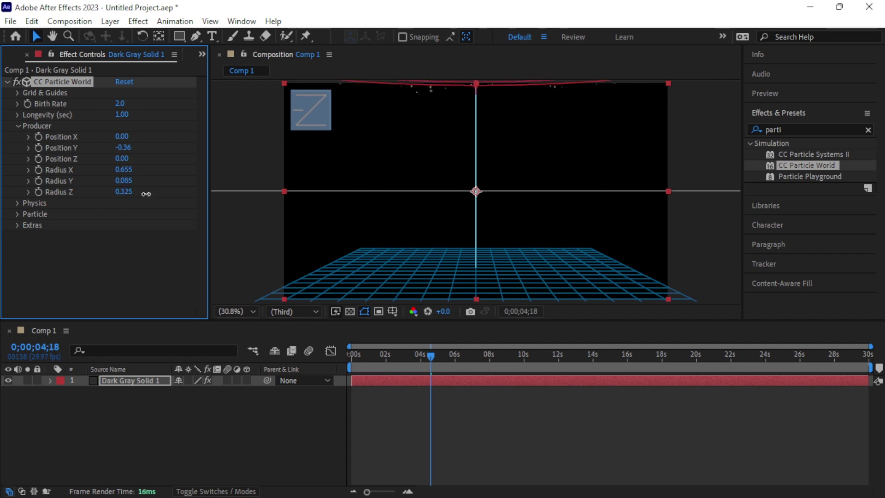
pyautogui.moveTo(153, 191); pyautogui.dragTo(164, 192)
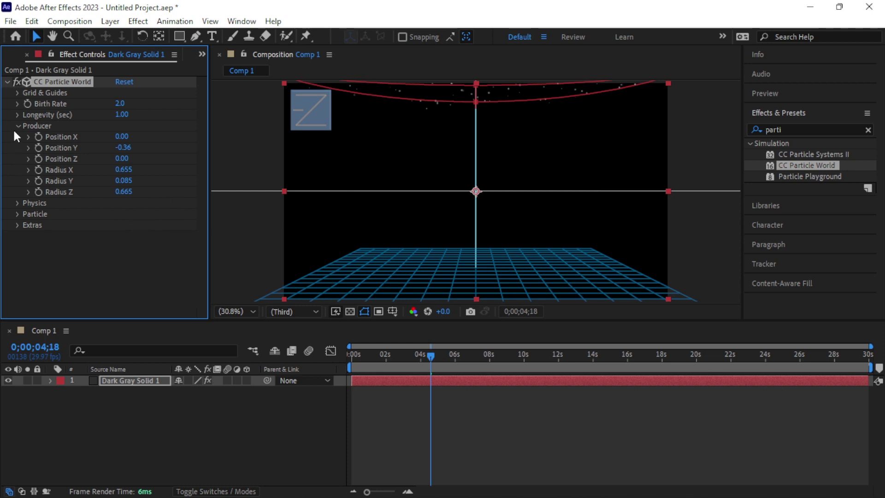
# Step: Set Birth Rate to 4.0 and Longevity to 5.00 seconds
pyautogui.click(120, 104)
pyautogui.write('4')
pyautogui.press('Return')
pyautogui.click(122, 115)
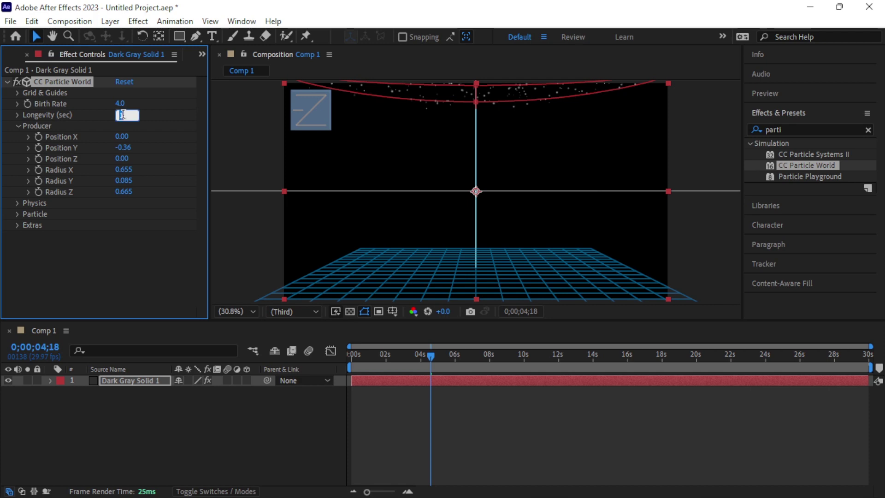
pyautogui.write('5')
pyautogui.press('Return')
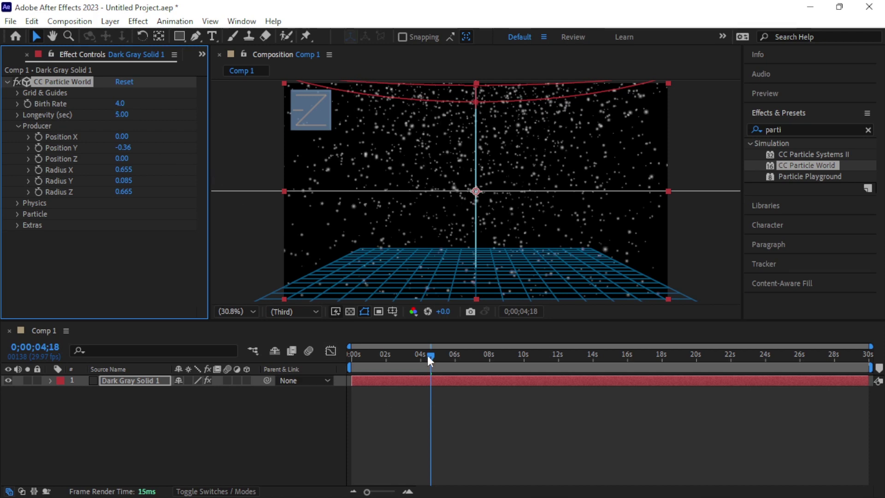
# Step: Preview the particle animation from the first frame, then stop it
pyautogui.moveTo(428, 354); pyautogui.dragTo(328, 364)
pyautogui.press('space')
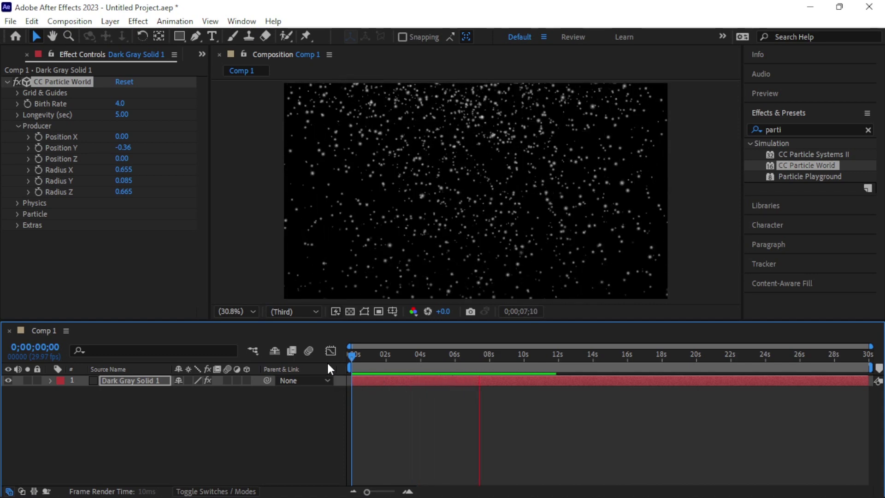
pyautogui.press('space')
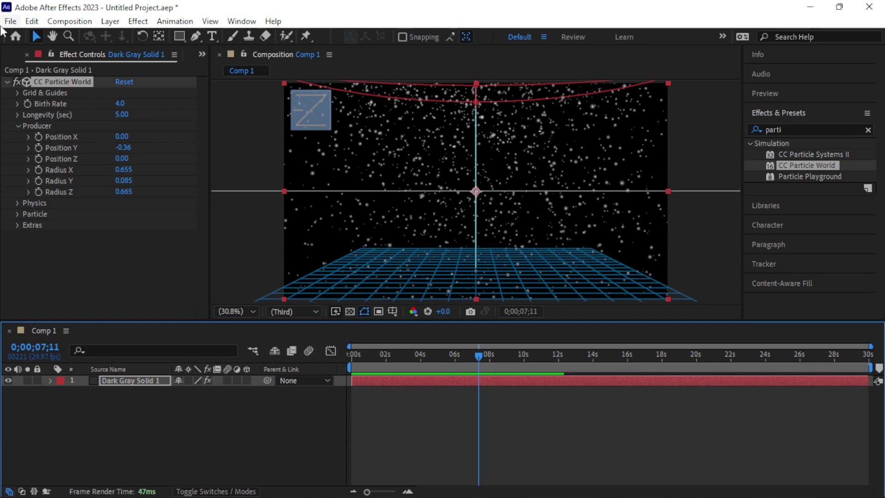
# Step: Import mixkit-red-flower-of-a-tree-in-a-garden-3000-medium.mp4 from the Downloads folder
pyautogui.click(10, 21)
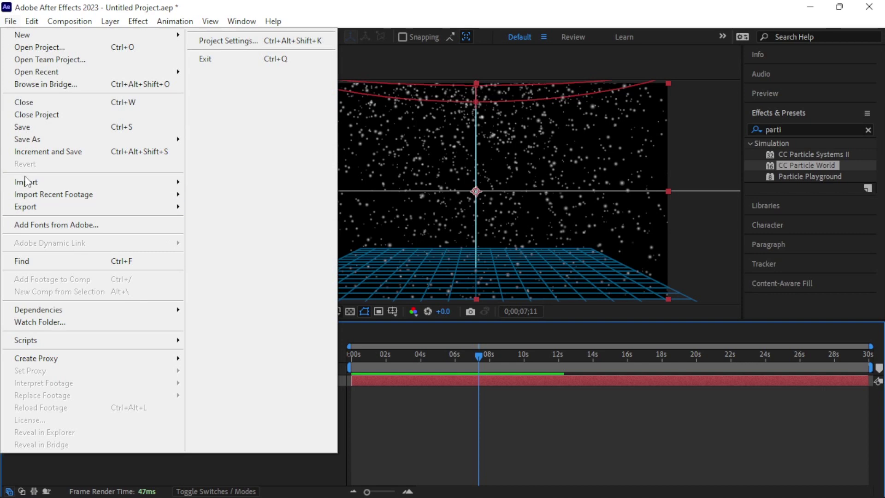
pyautogui.moveTo(22, 183)
pyautogui.click(205, 183)
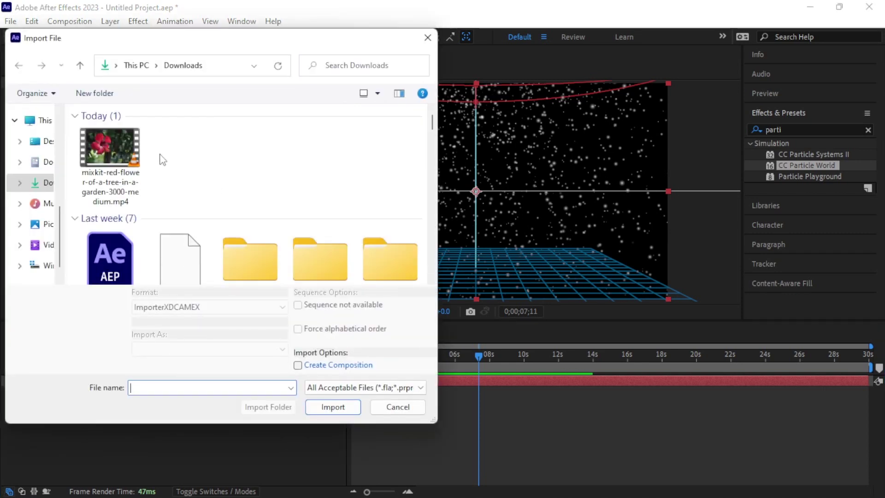
pyautogui.click(123, 148)
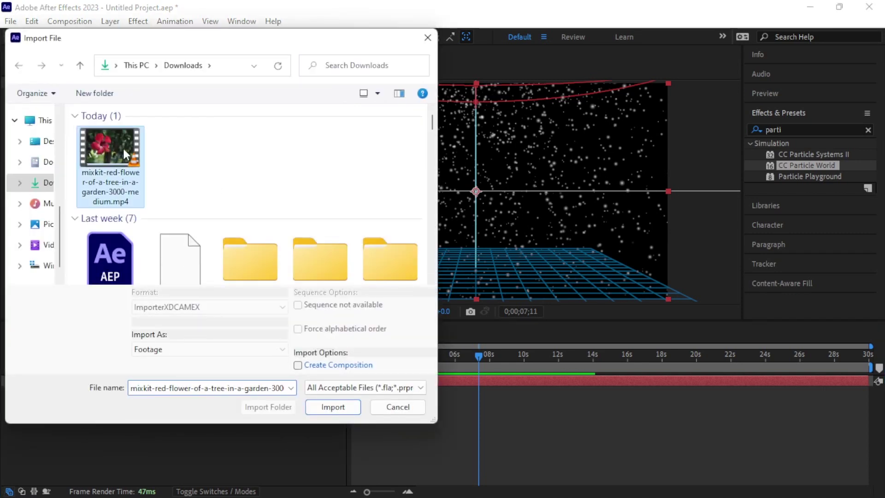
pyautogui.click(350, 405)
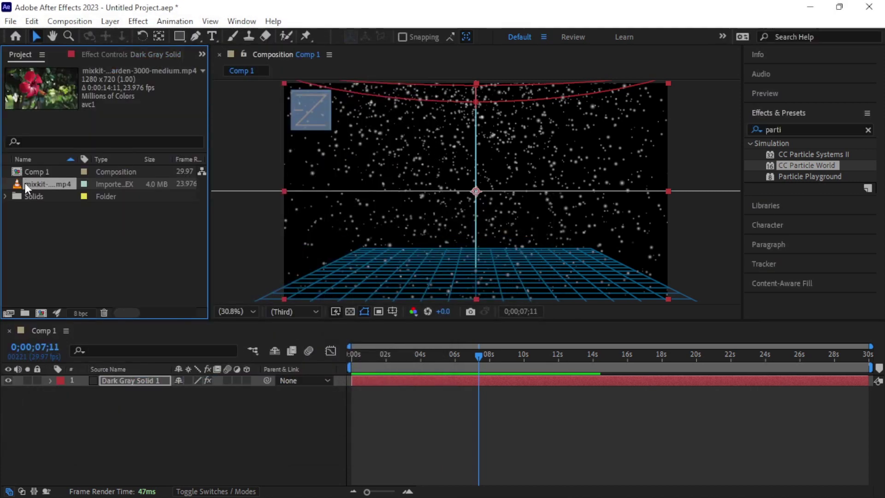
# Step: Place the hibiscus mp4 beneath the particle solid, scale it to 151%, and return to frame 0
pyautogui.moveTo(25, 184); pyautogui.dragTo(79, 392)
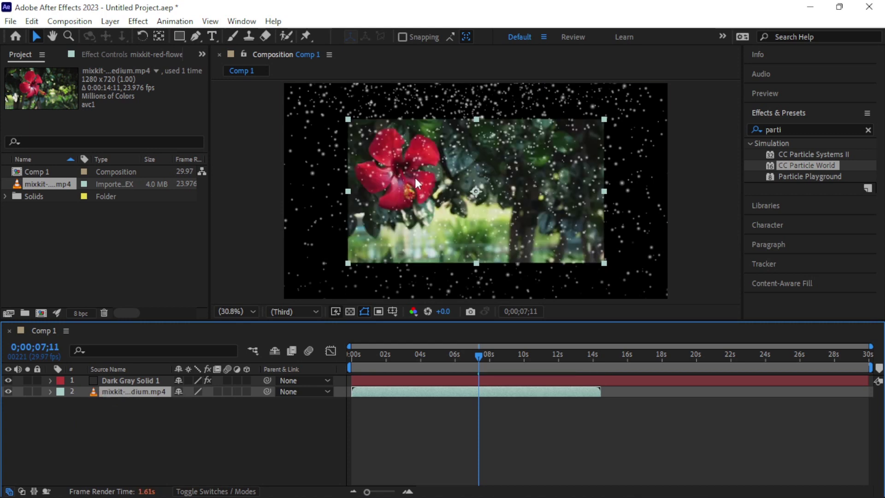
pyautogui.click(50, 392)
pyautogui.click(62, 403)
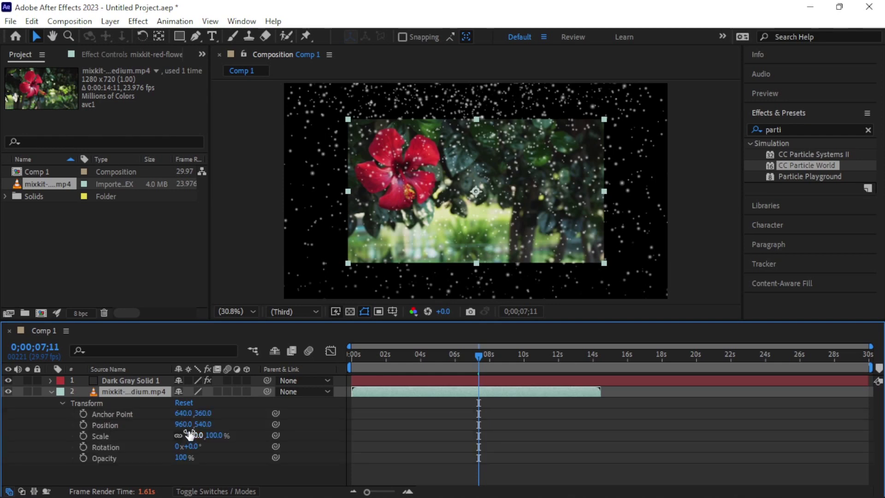
pyautogui.moveTo(192, 435); pyautogui.dragTo(223, 436)
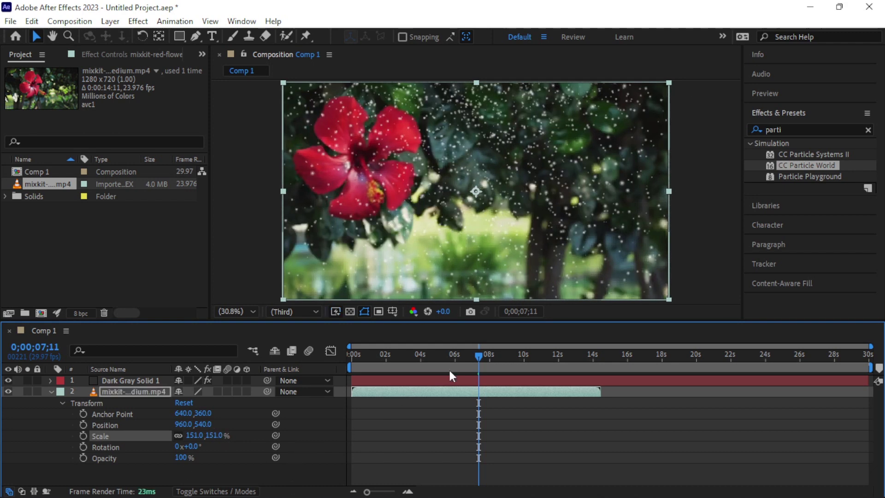
pyautogui.moveTo(479, 354); pyautogui.dragTo(333, 364)
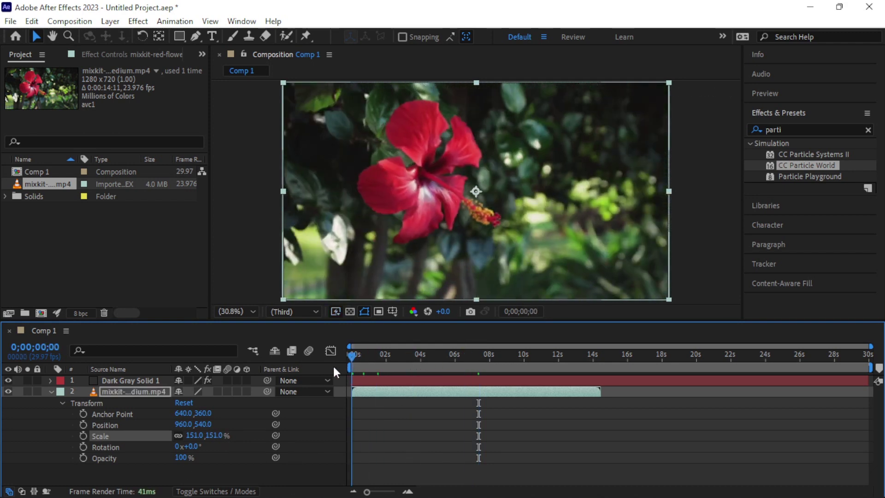
# Step: Preview the composite of white particles falling over the hibiscus footage, then stop playback
pyautogui.press('space')
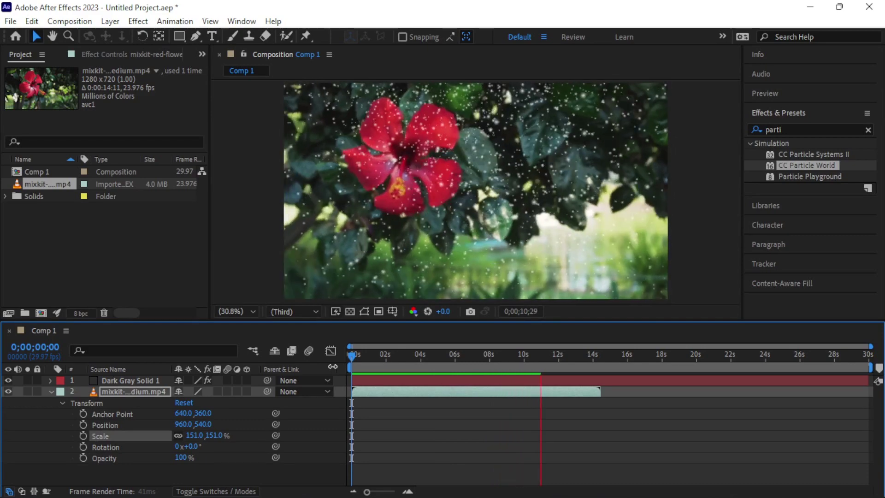
pyautogui.press('space')
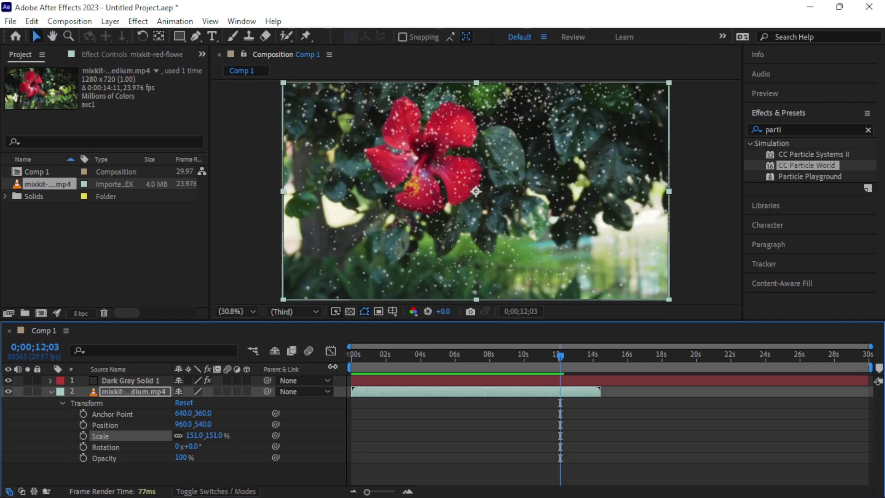